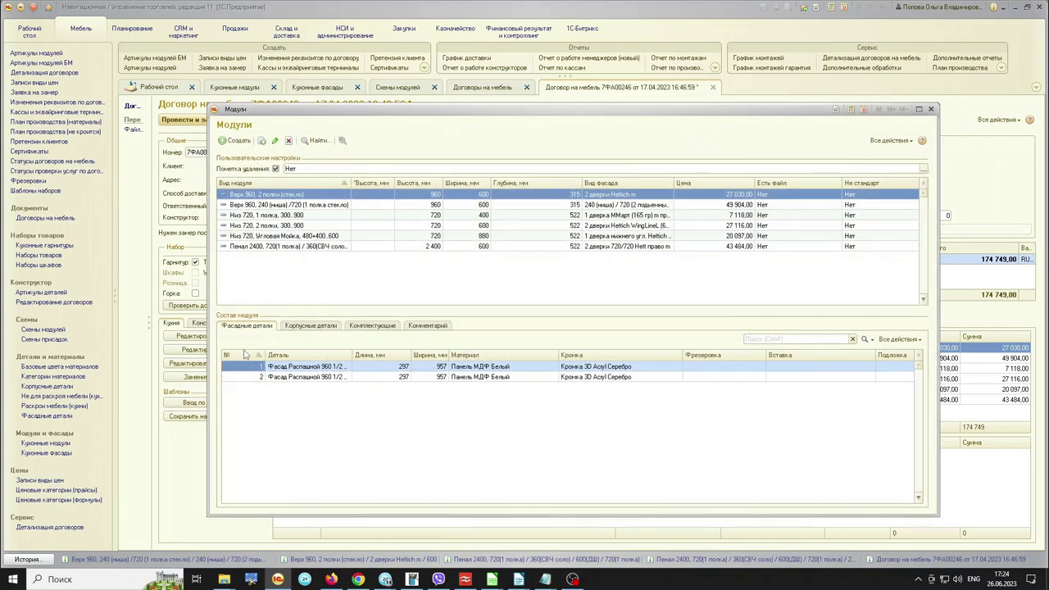
Widen the modules window and open the kitchen module "Верх 960, 2 полки (стекло)" from the list
left_click_drag(208, 224, 138, 232)
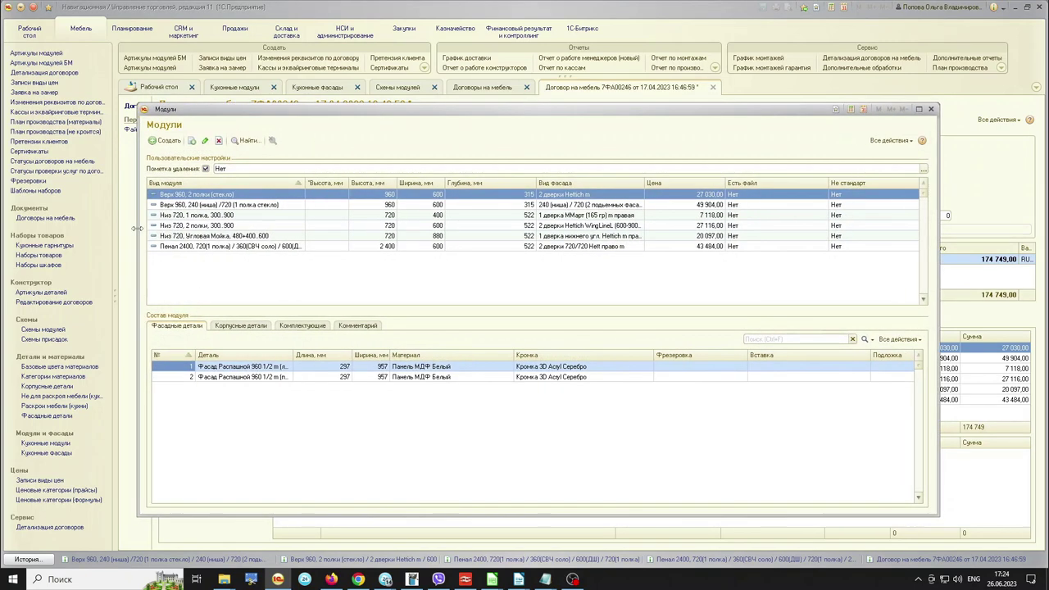
left_click(248, 207)
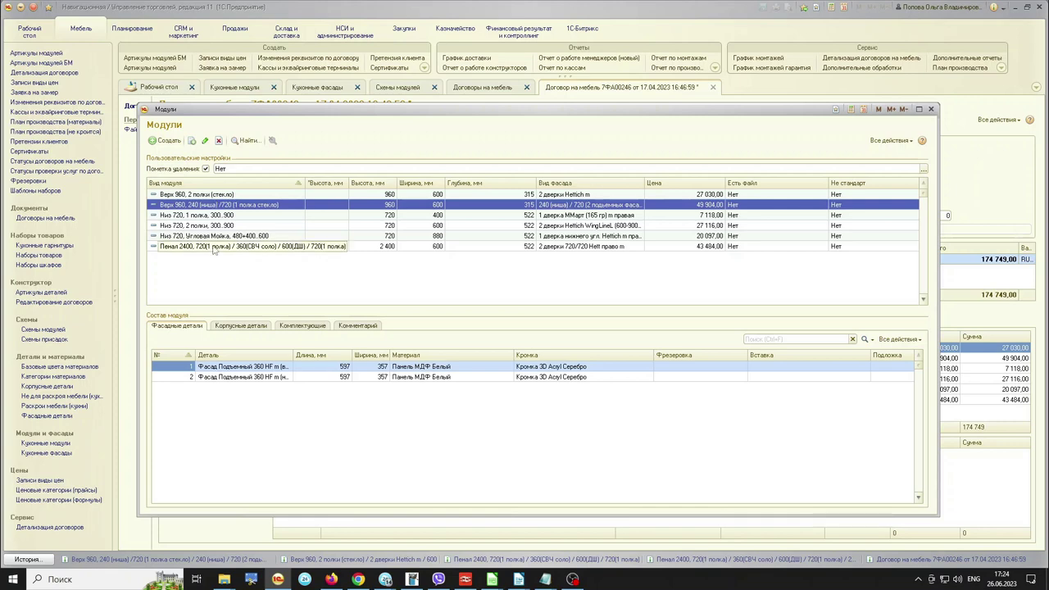
left_click(216, 194)
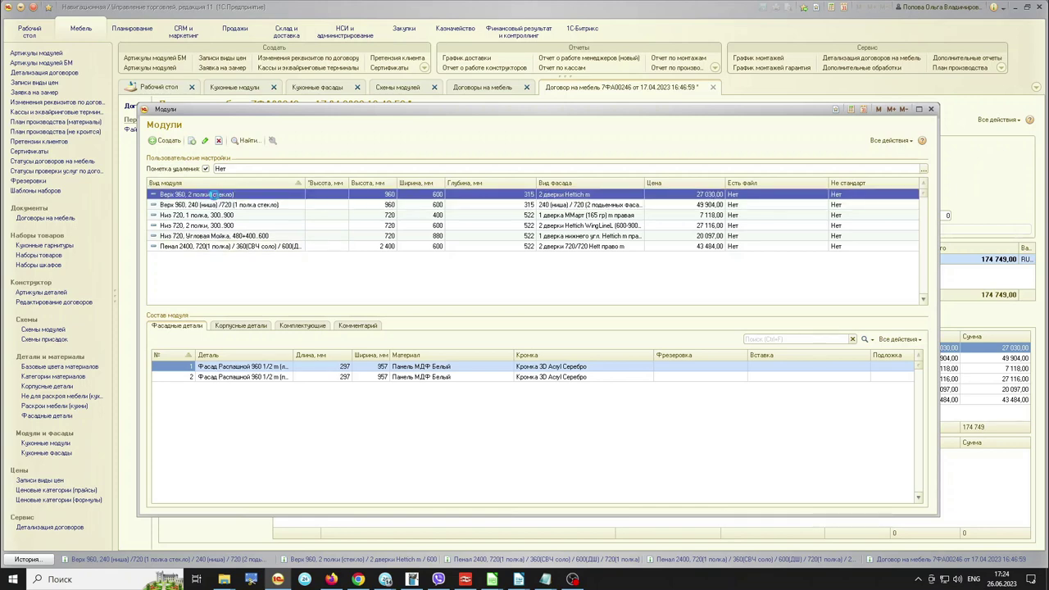
double_click(215, 195)
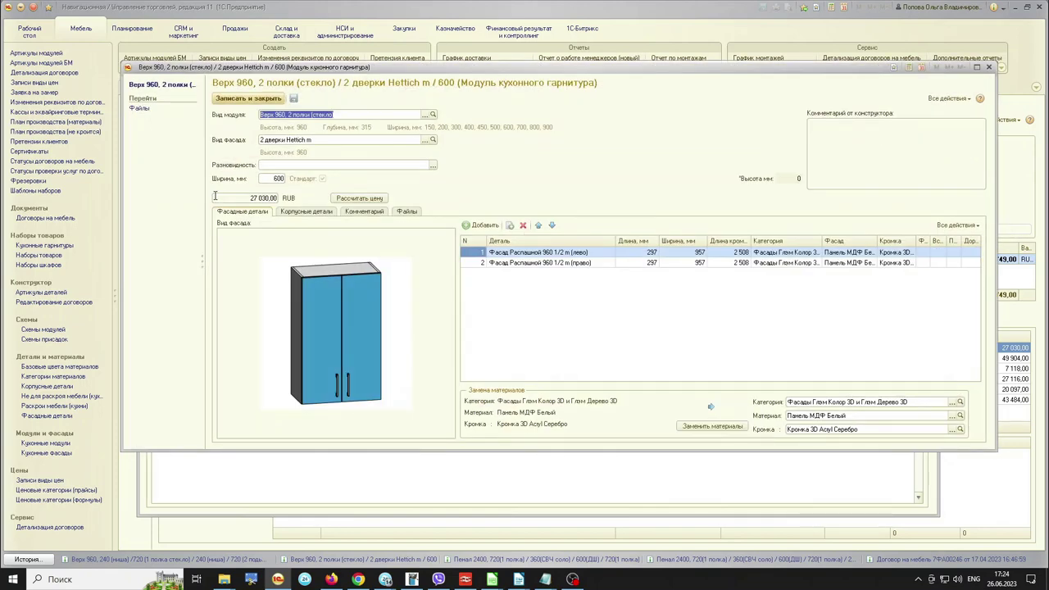
Display the module's body parts and widen the parts table by narrowing the module picture area
left_click(510, 256)
left_click(317, 213)
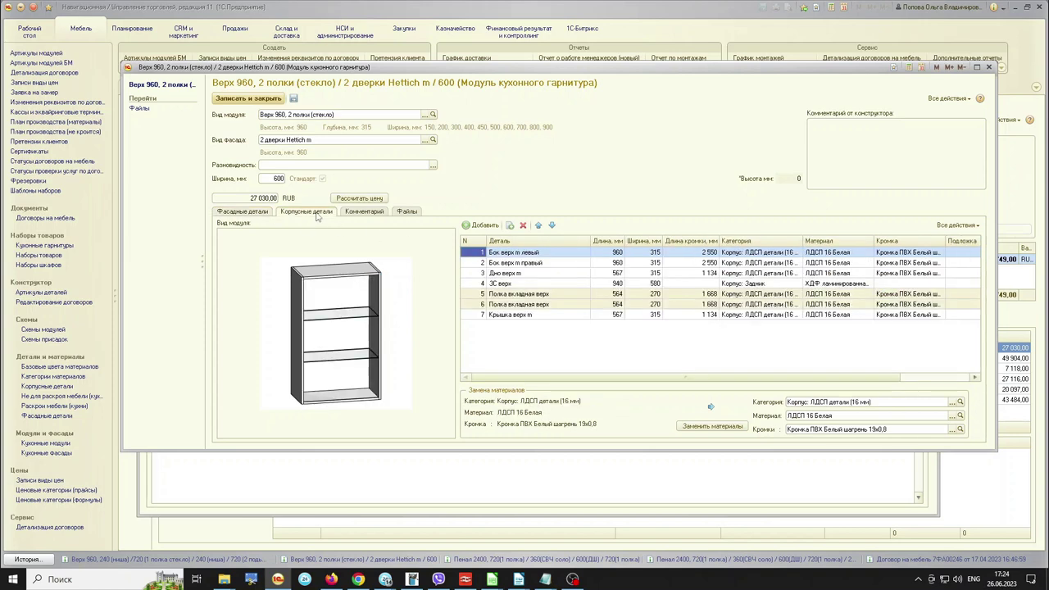
left_click_drag(456, 279, 392, 287)
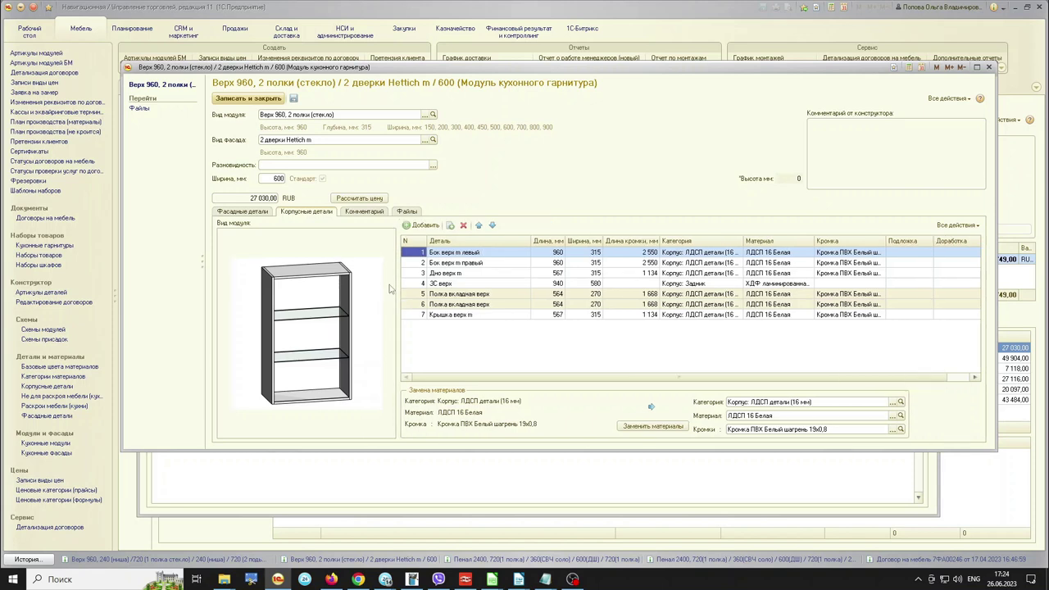
Open the card of the part "Бок верх m левый" and its primary drilling scheme "Б В m"
double_click(519, 255)
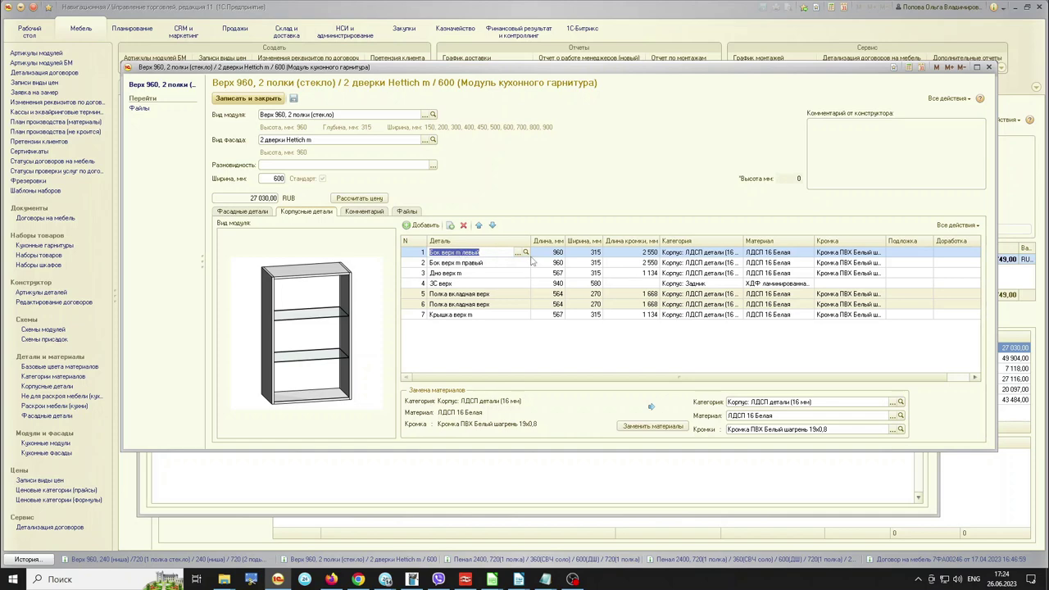
left_click(525, 252)
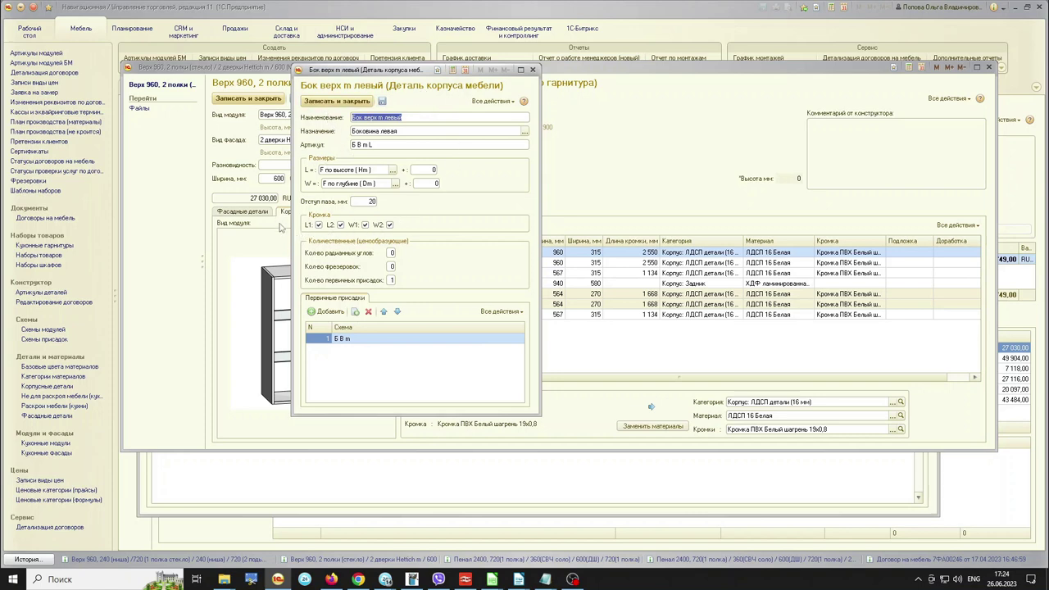
left_click(363, 341)
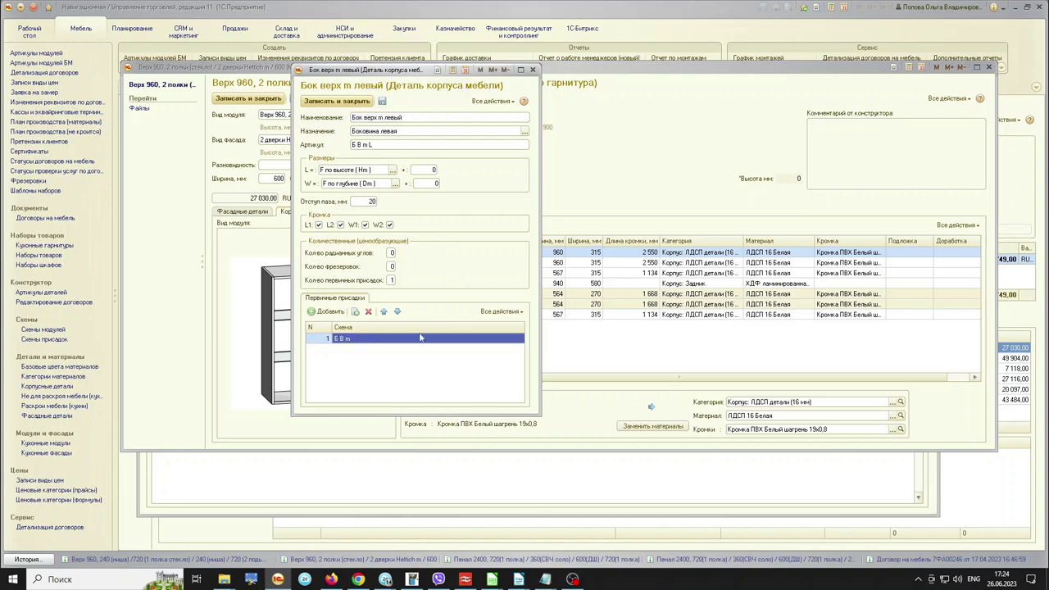
left_click(357, 341)
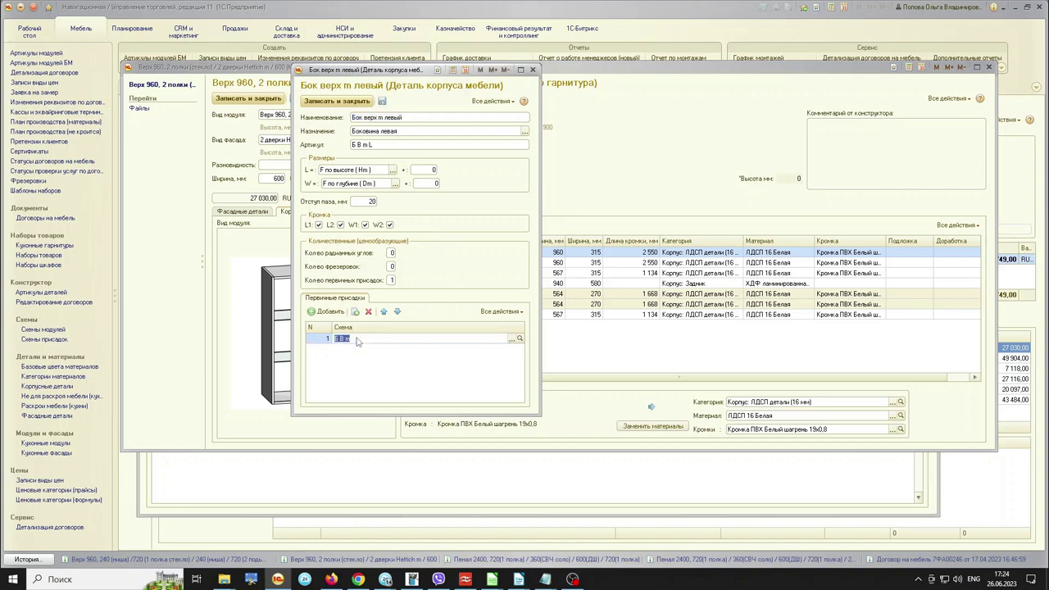
left_click(519, 338)
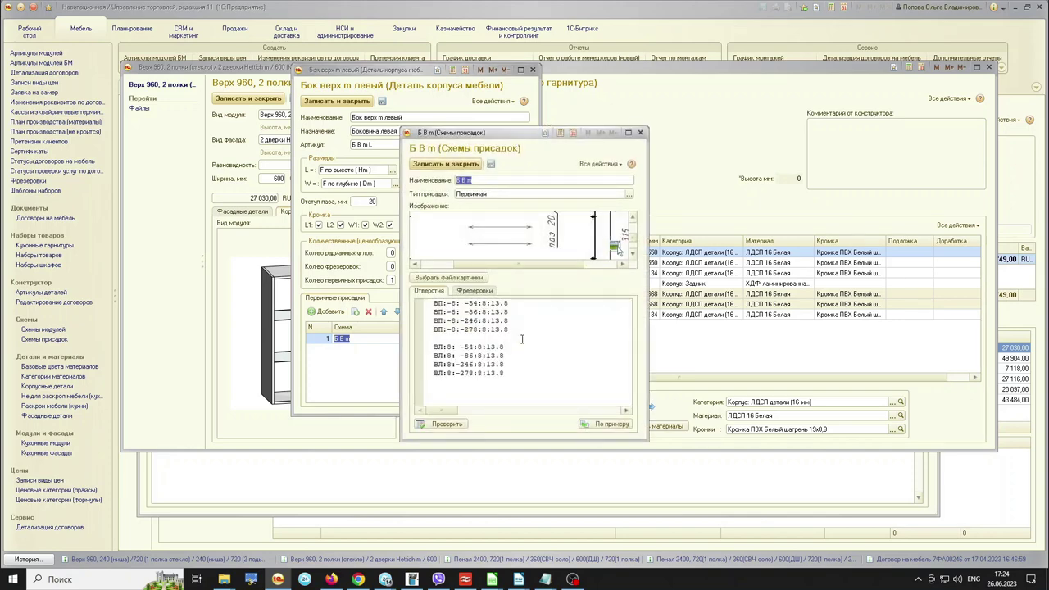
Examine the drilling scheme's drawing, hole coordinates and milling data, and close the scheme and part cards
scroll(524, 246, "up", 2)
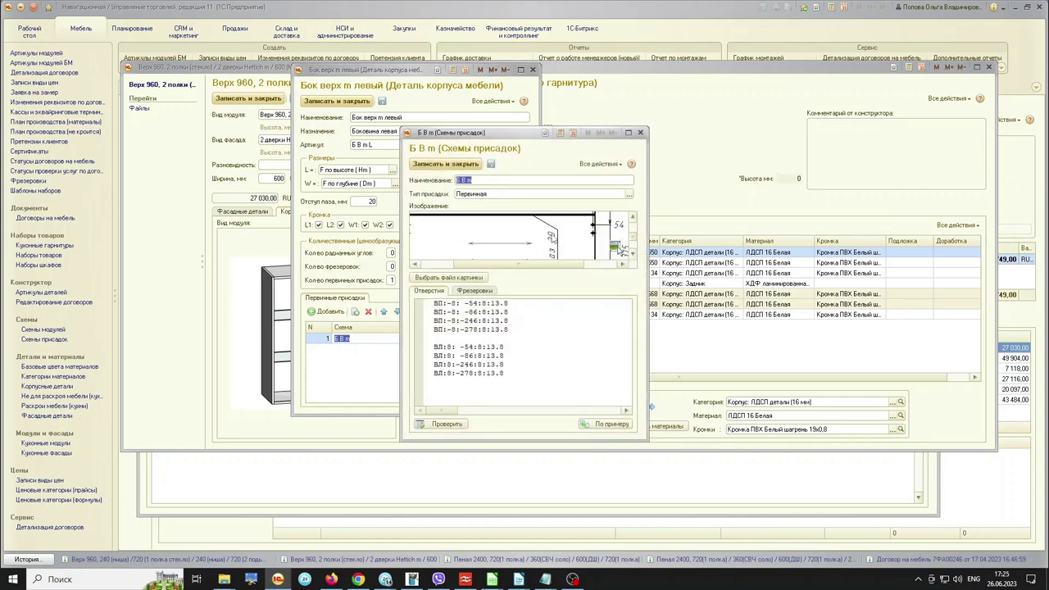
scroll(579, 249, "left", 2)
scroll(591, 243, "up", 2)
left_click_drag(439, 304, 521, 382)
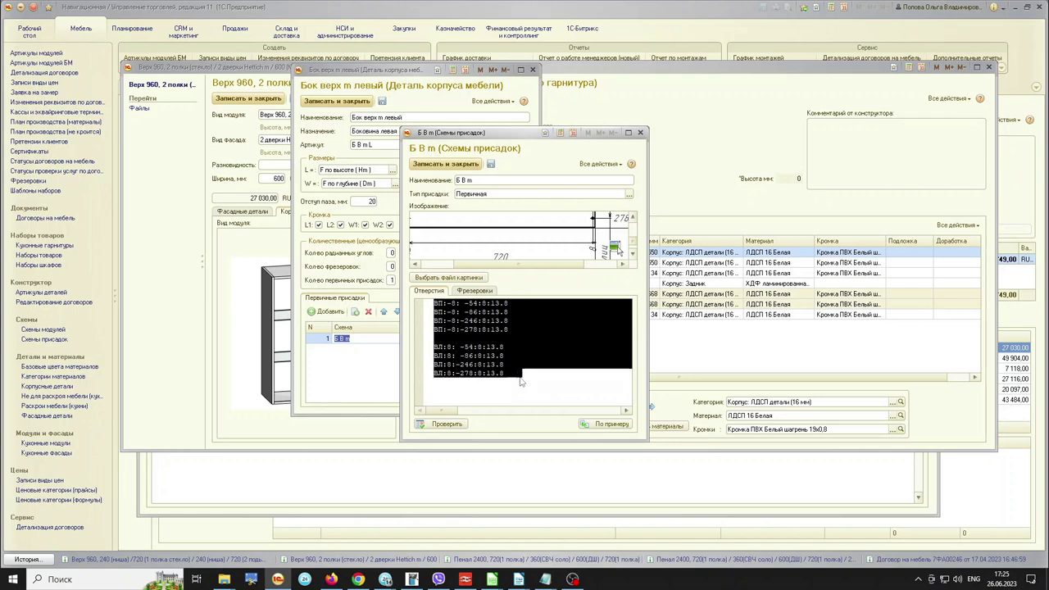
left_click(485, 295)
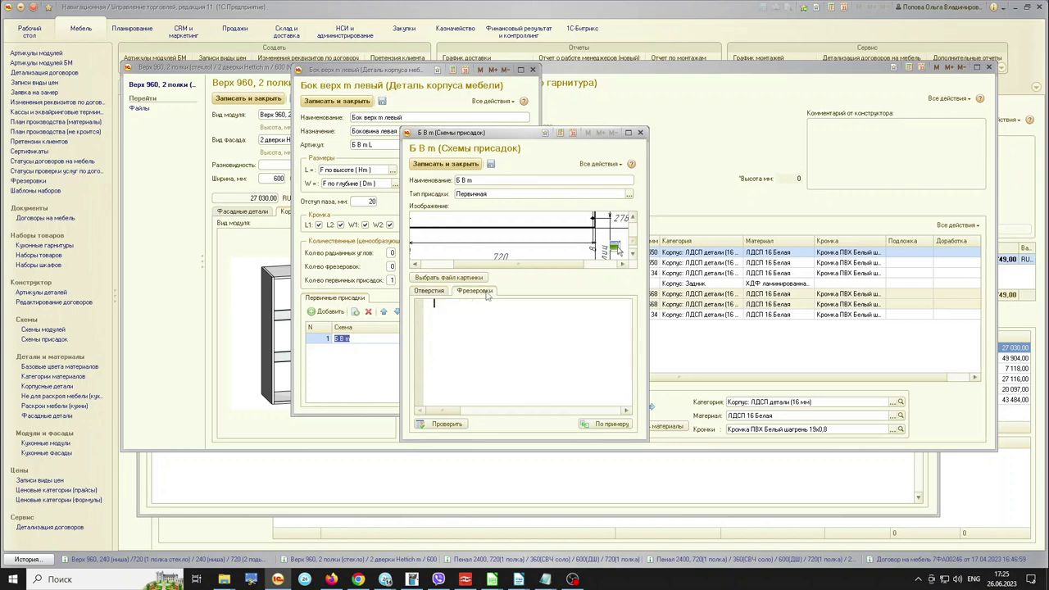
left_click(441, 293)
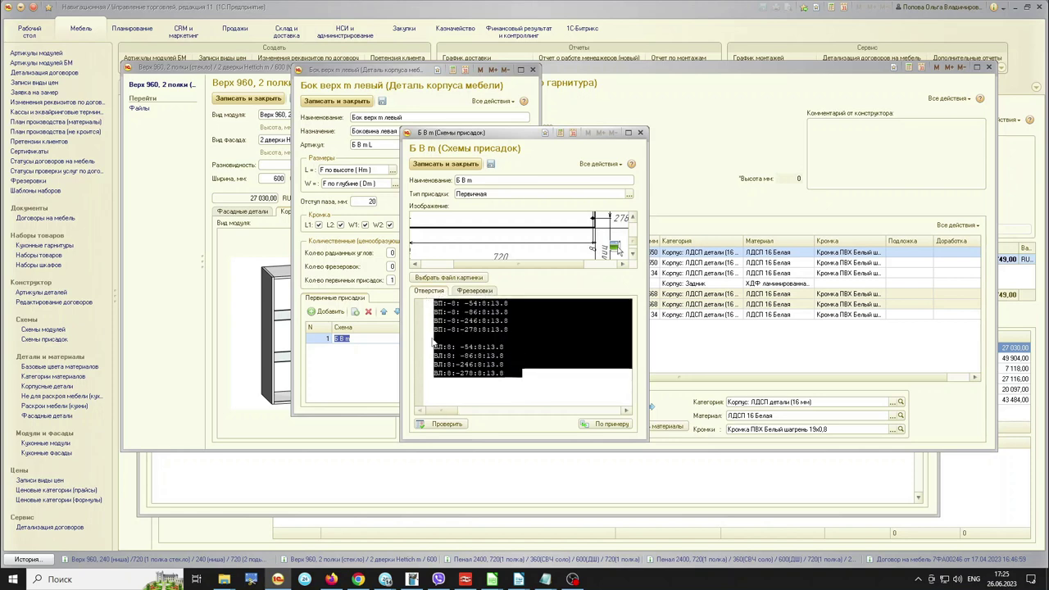
left_click(539, 346)
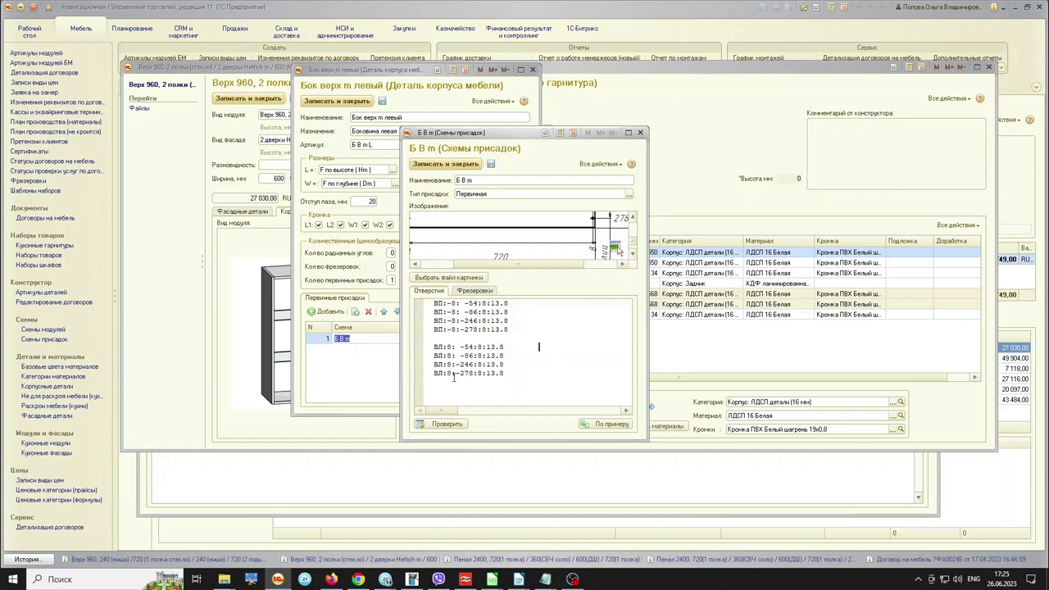
left_click(641, 133)
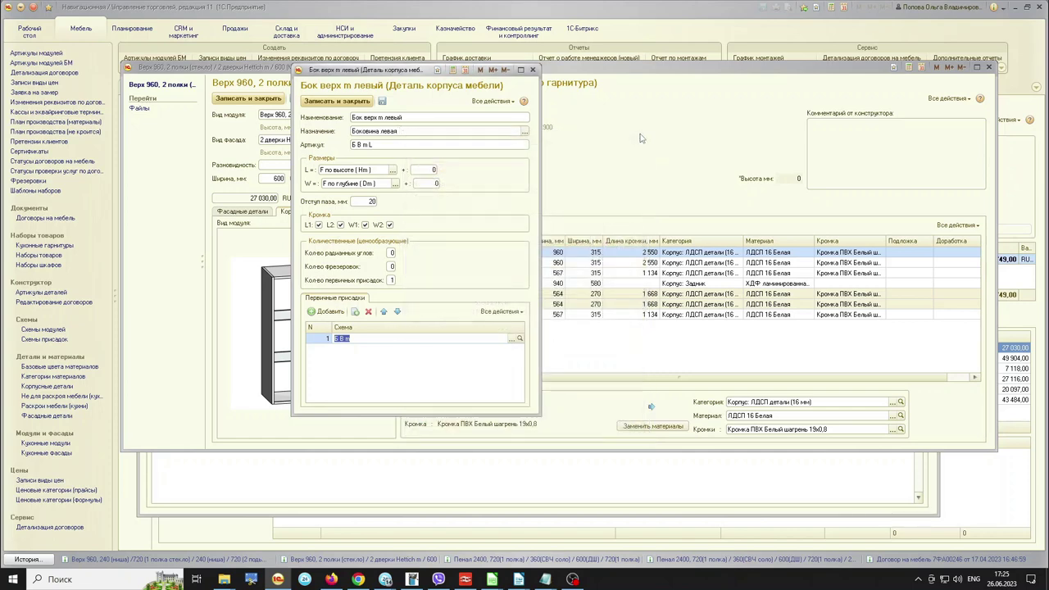
left_click(533, 69)
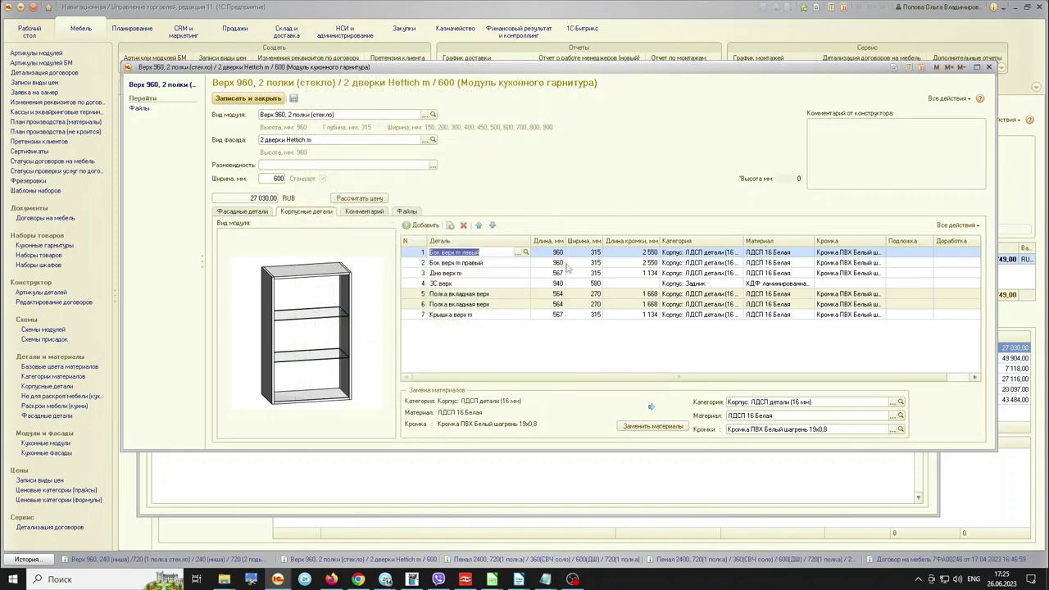
Review the module's facade parts and return to its body parts list
left_click(496, 263)
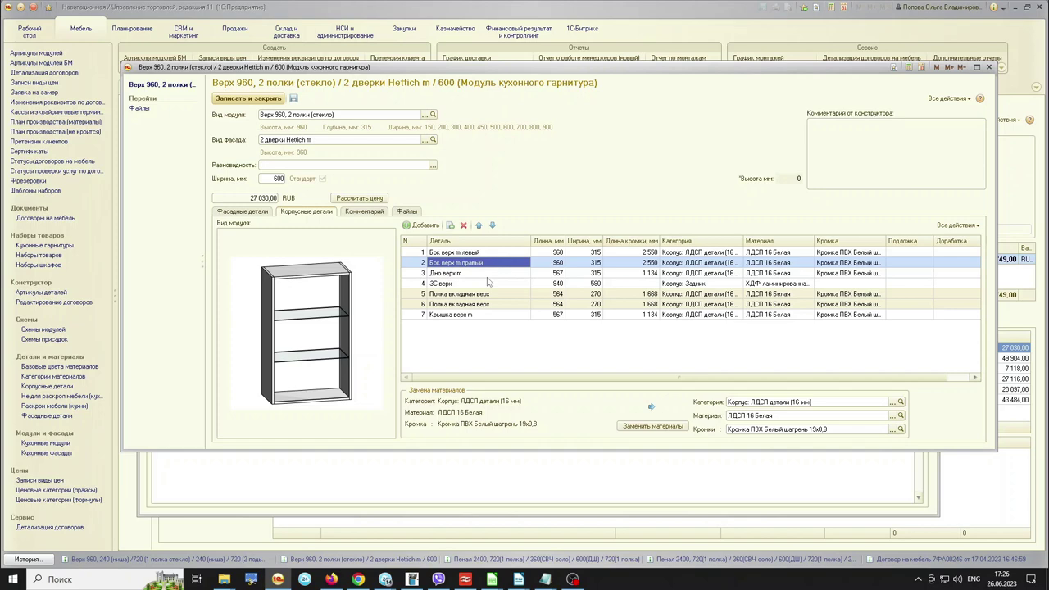
left_click(256, 214)
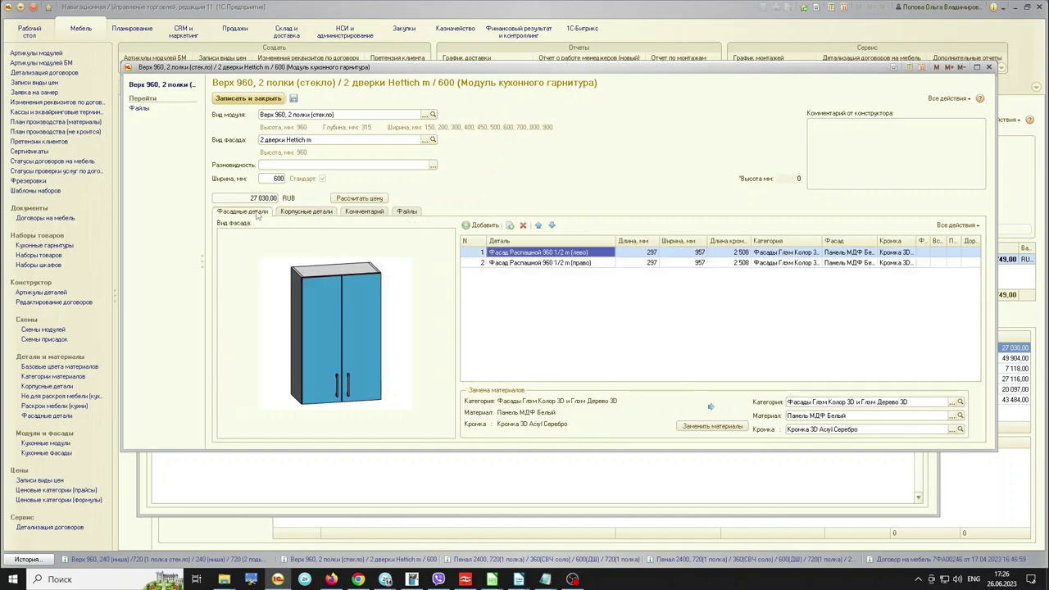
left_click(300, 216)
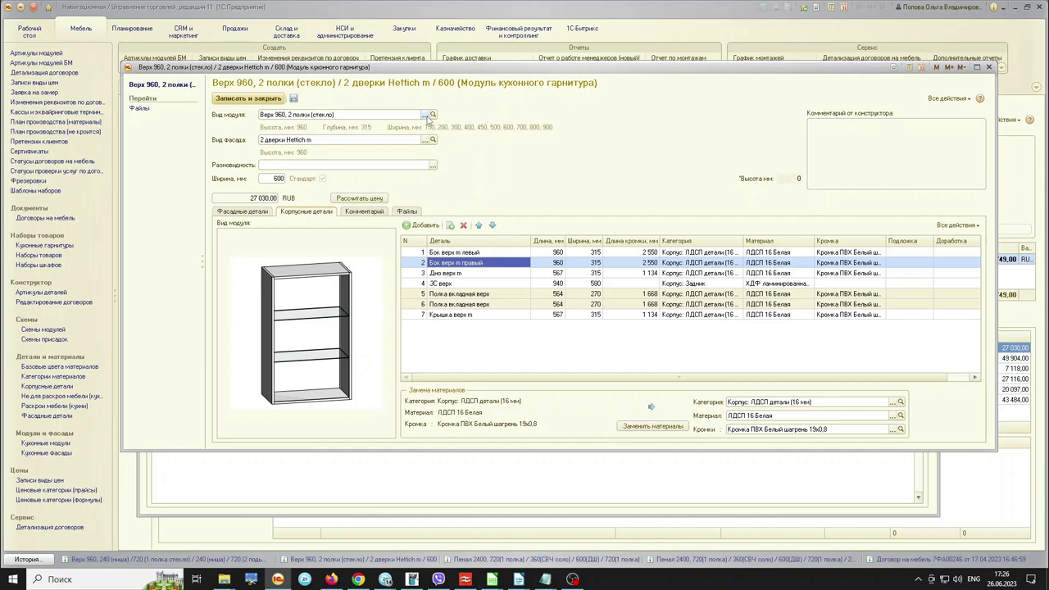
Open the kitchen module catalogue for the module type and widen its purpose column
left_click(424, 117)
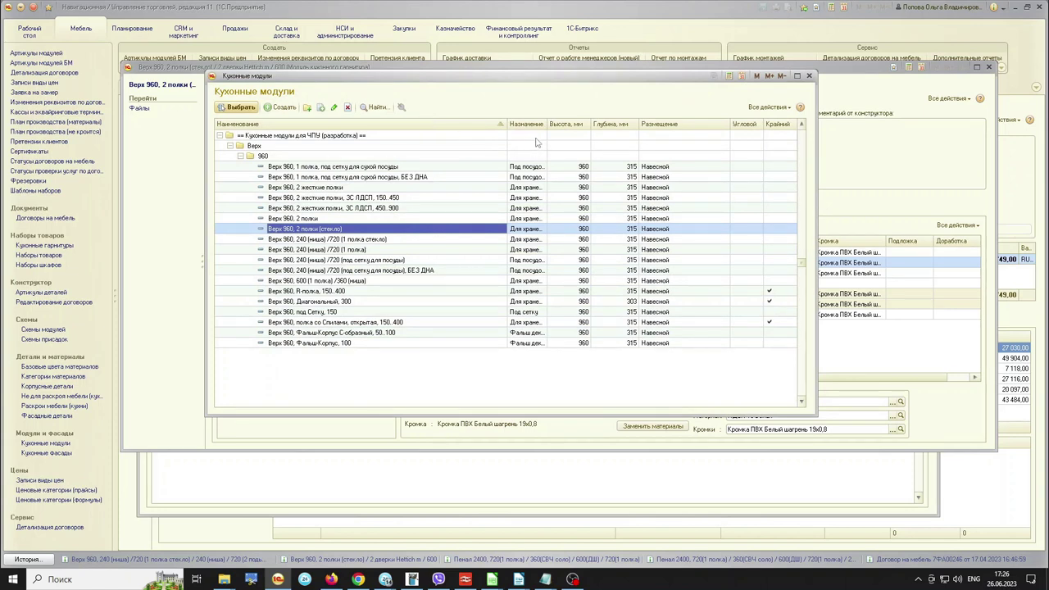
left_click_drag(547, 125, 592, 125)
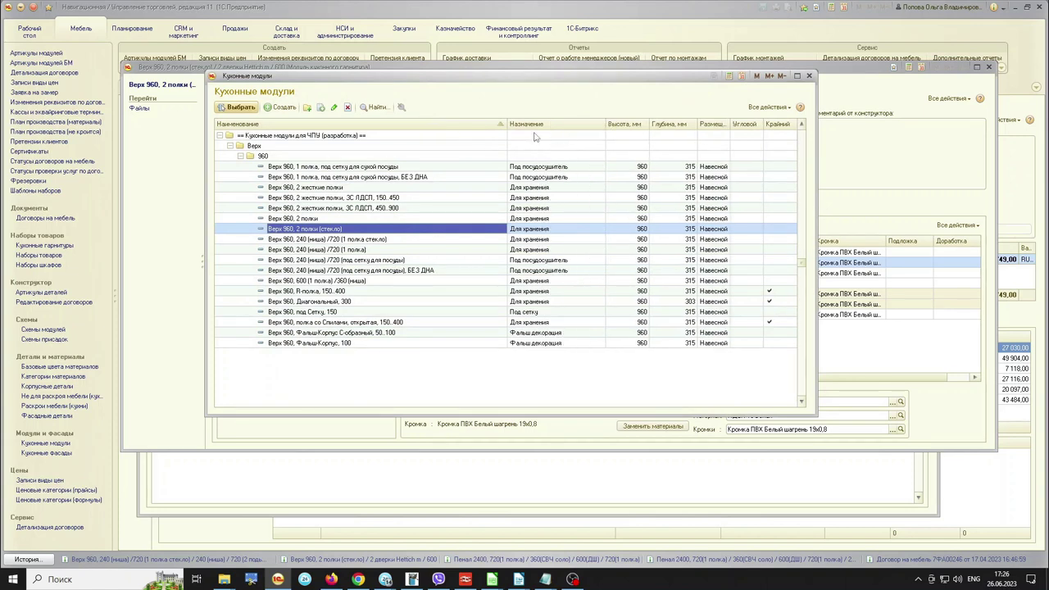
left_click_drag(508, 127, 478, 134)
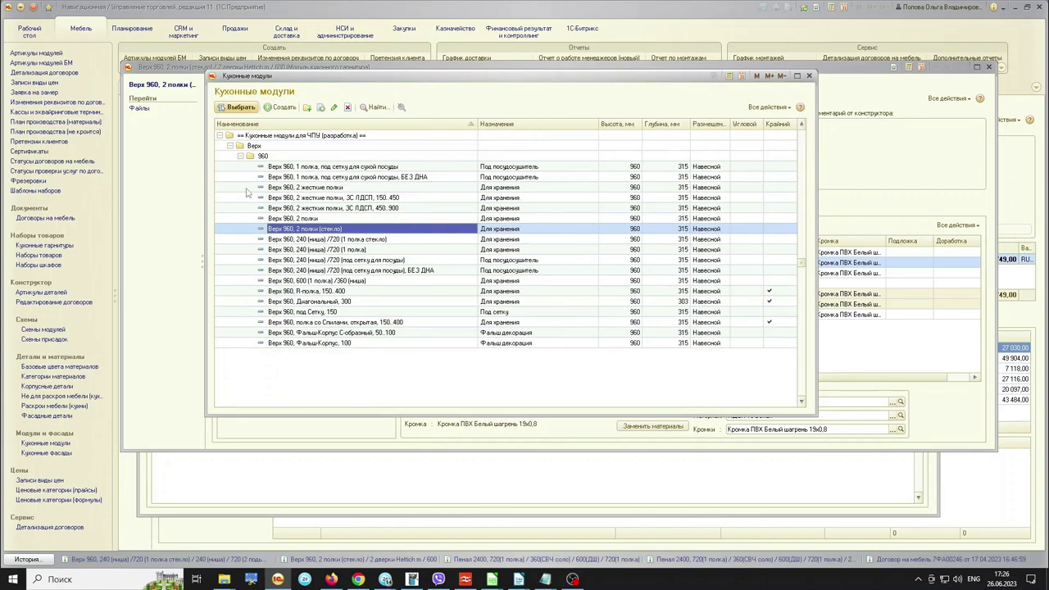
Set the module type to "Низ 720, 1 полка, 300..900" from the "Базовые" subfolder of "Низ" in the CNC modules folder
left_click(231, 146)
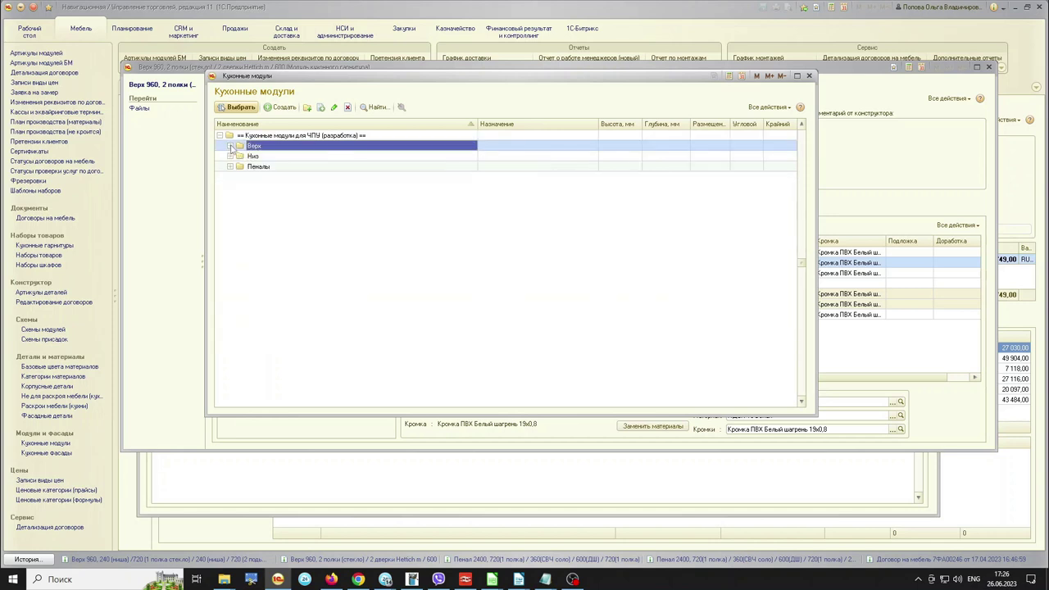
left_click(220, 137)
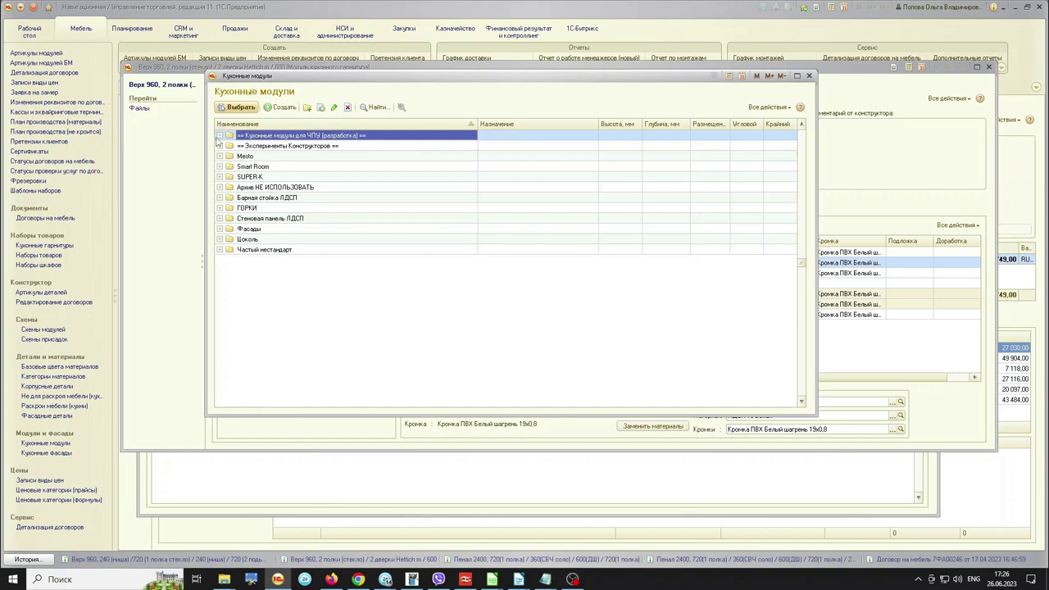
left_click(220, 135)
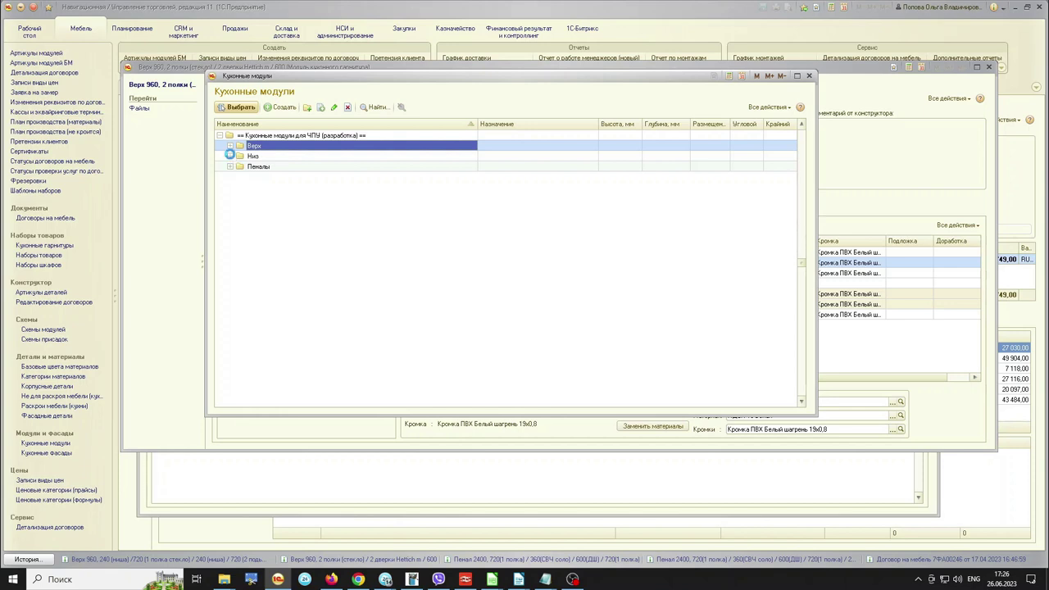
left_click(230, 156)
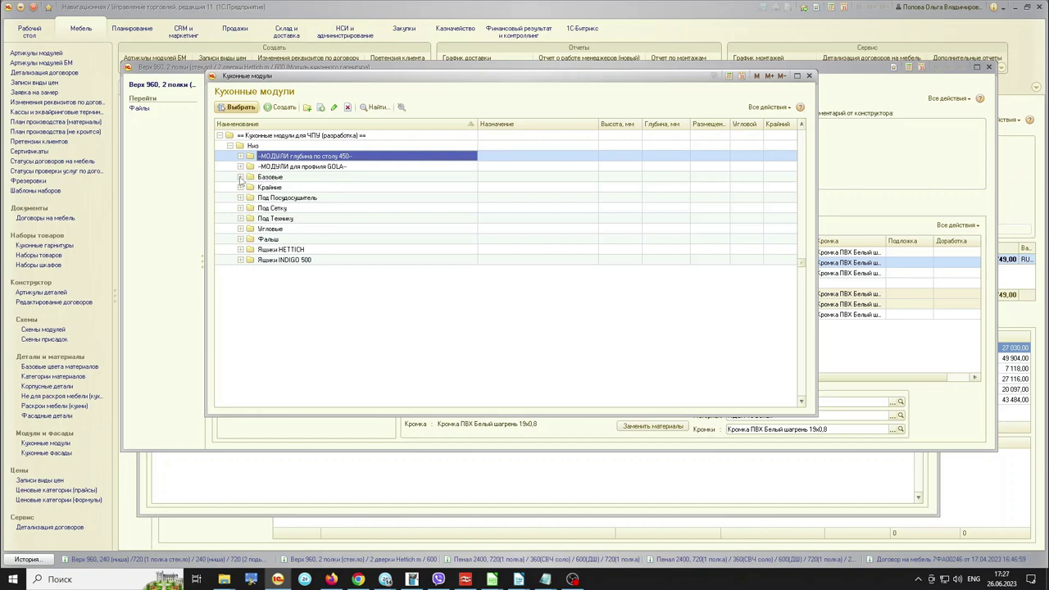
left_click(240, 177)
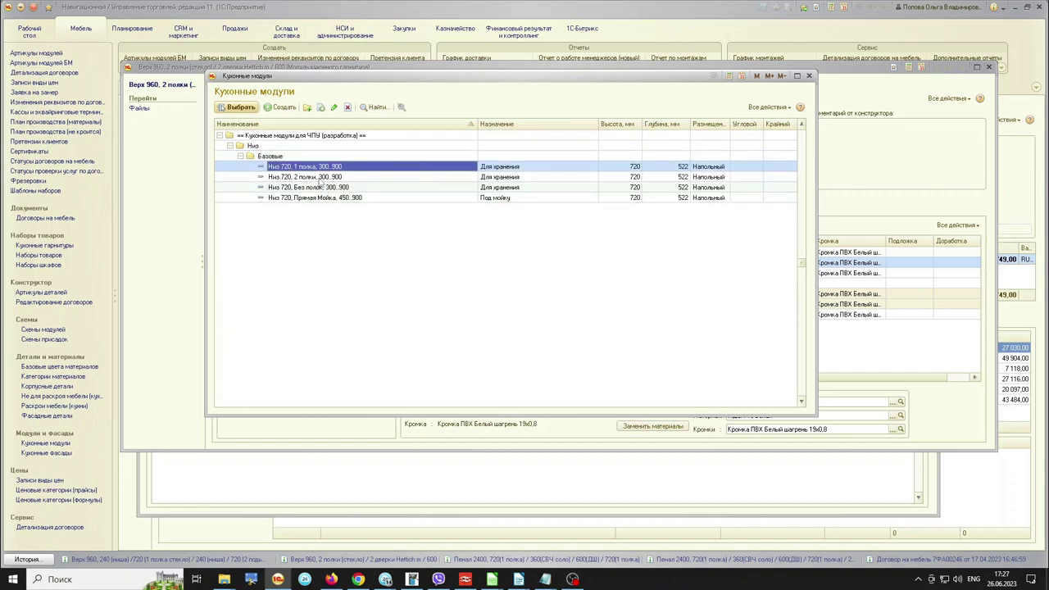
left_click(241, 158)
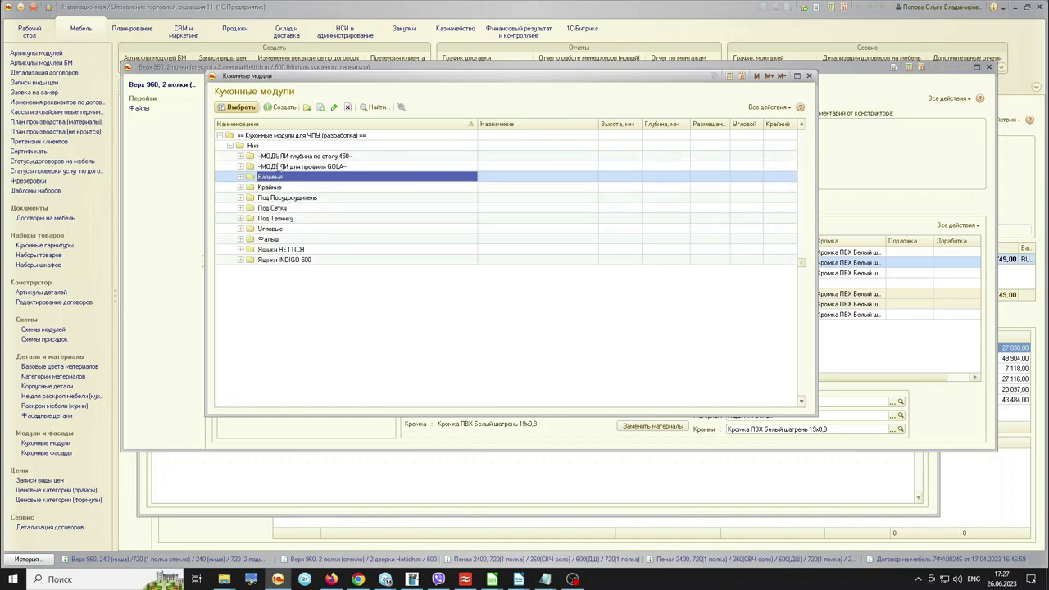
left_click(241, 177)
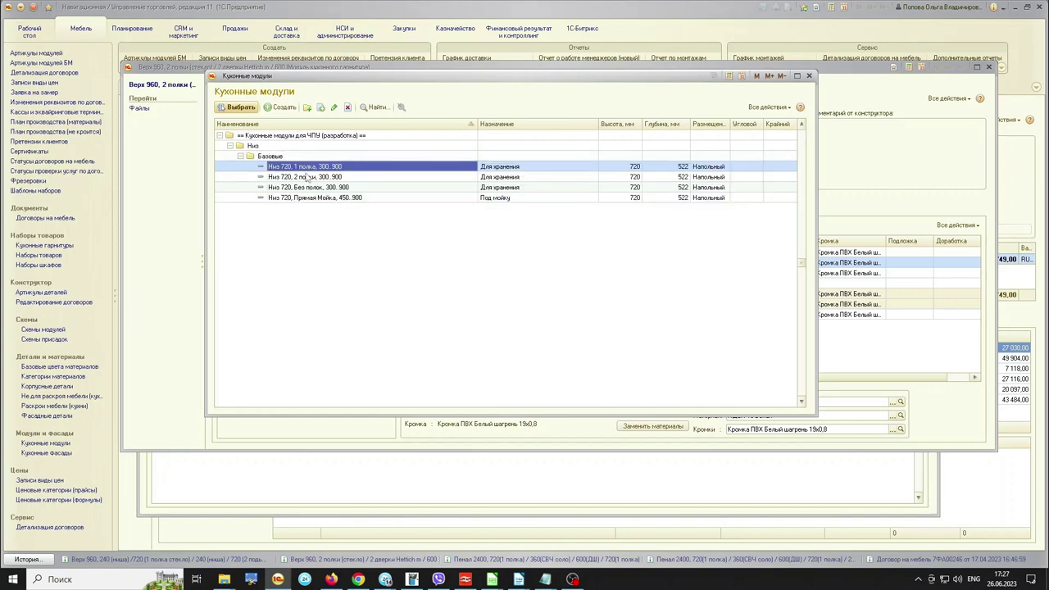
double_click(306, 168)
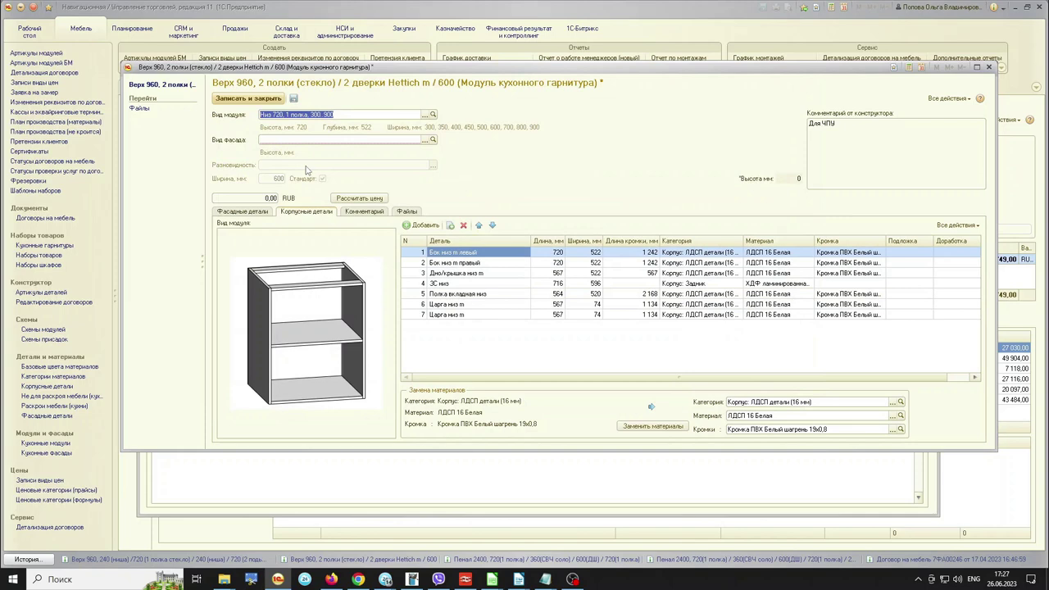
Open the selection list for the facade type and examine the pictures of the one-door, two-door and no-facade variants
left_click(424, 139)
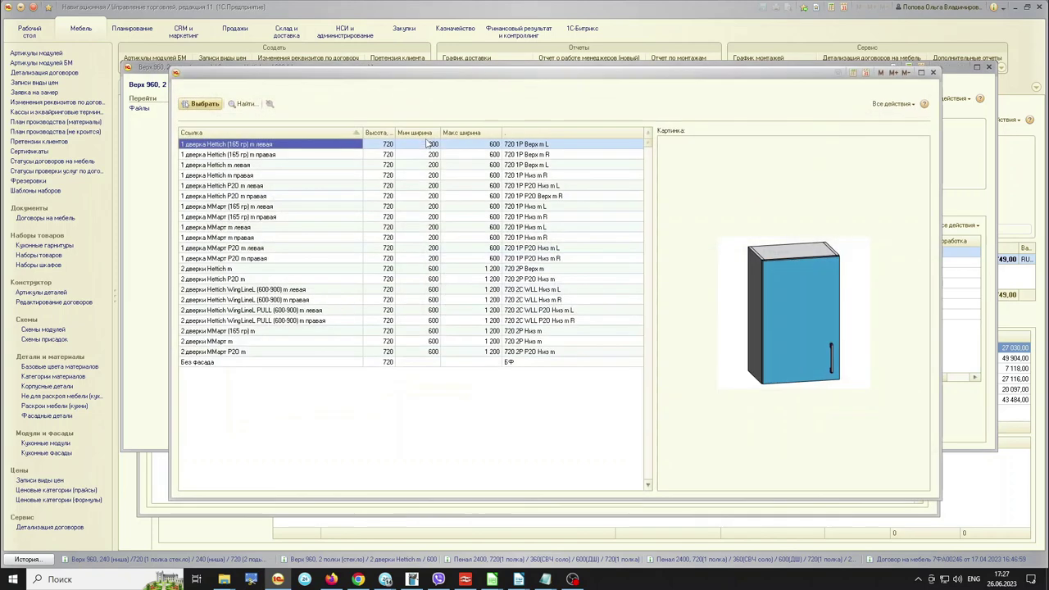
left_click(248, 289)
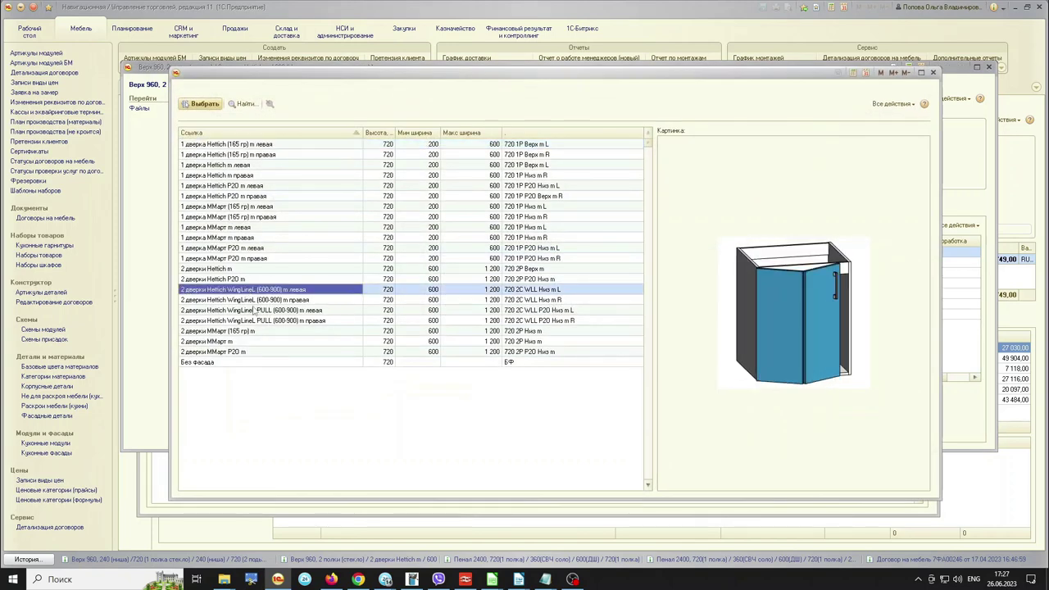
left_click(256, 311)
left_click(255, 321)
left_click(256, 341)
left_click(255, 363)
left_click(256, 332)
left_click(259, 311)
left_click(257, 290)
left_click(262, 258)
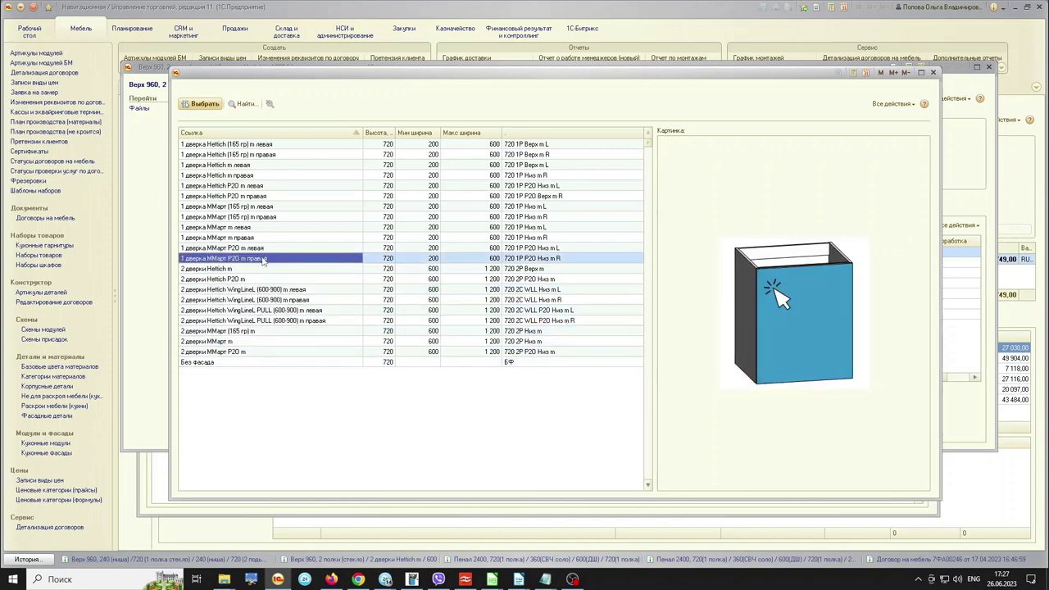
left_click(263, 237)
left_click(268, 216)
left_click(269, 188)
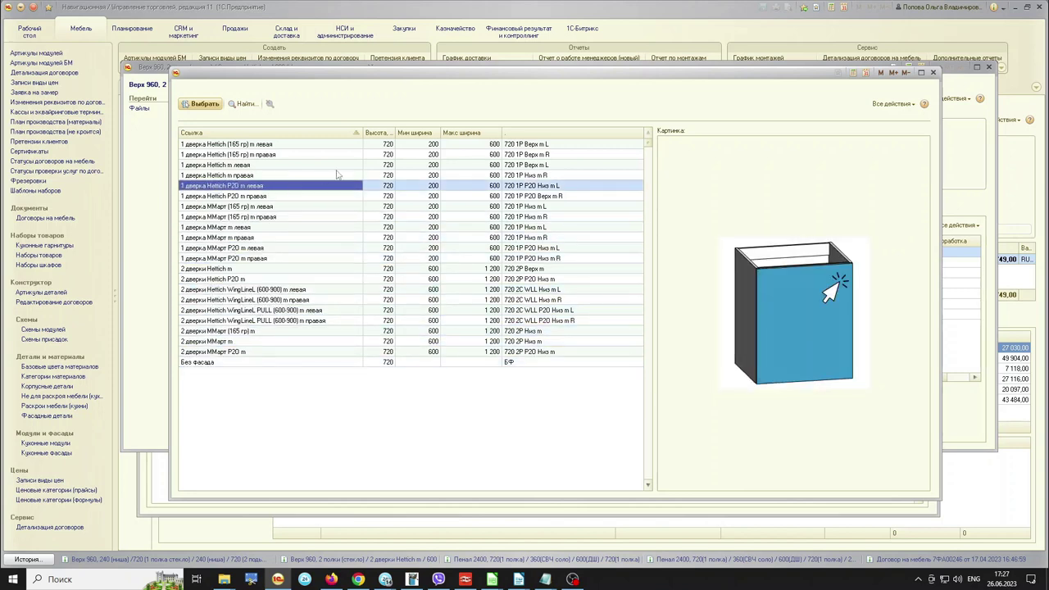
left_click(339, 166)
left_click(345, 146)
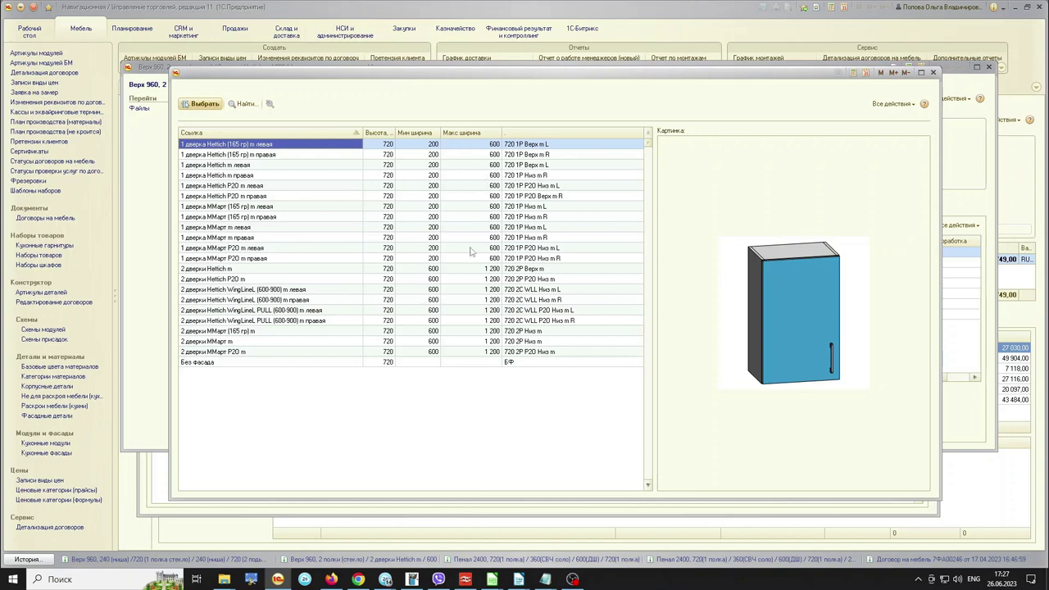
Set the facade type to "2 дверки Hettich WingLineL PULL (600-900) m правая" and display the module's facade parts
left_click(383, 270)
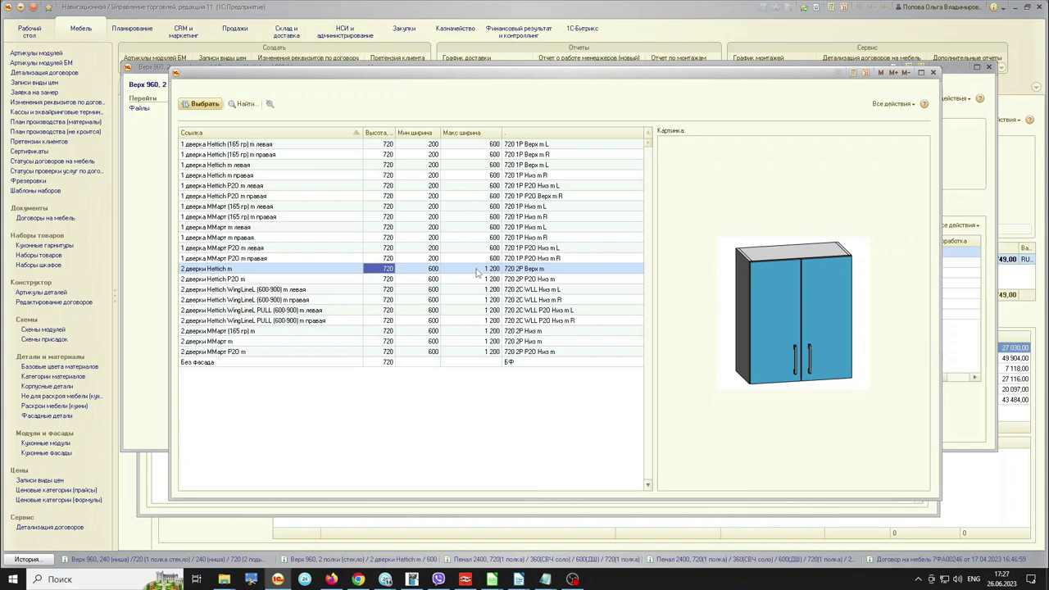
left_click(476, 291)
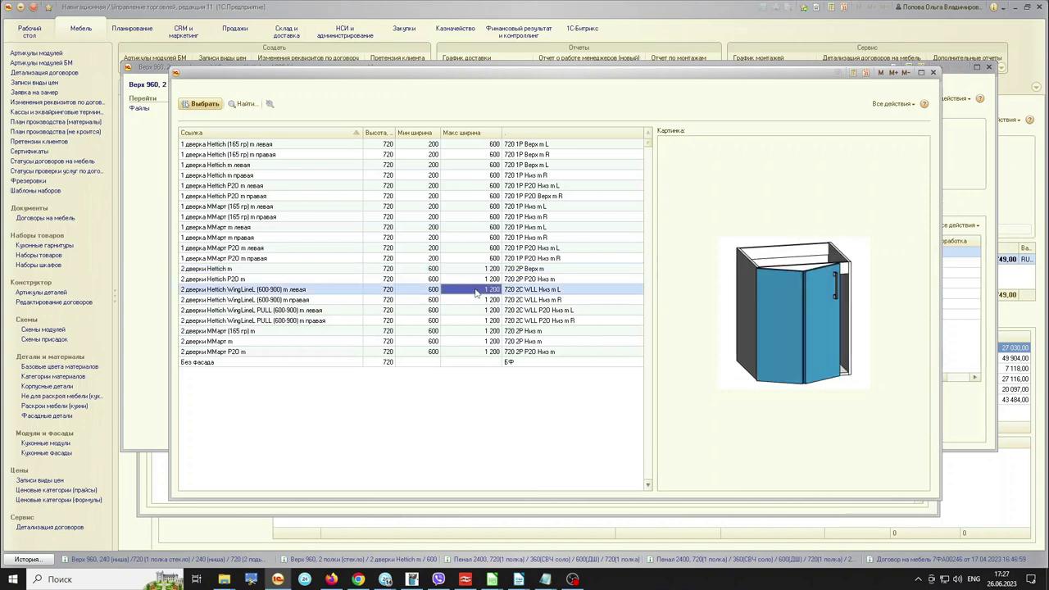
left_click(482, 321)
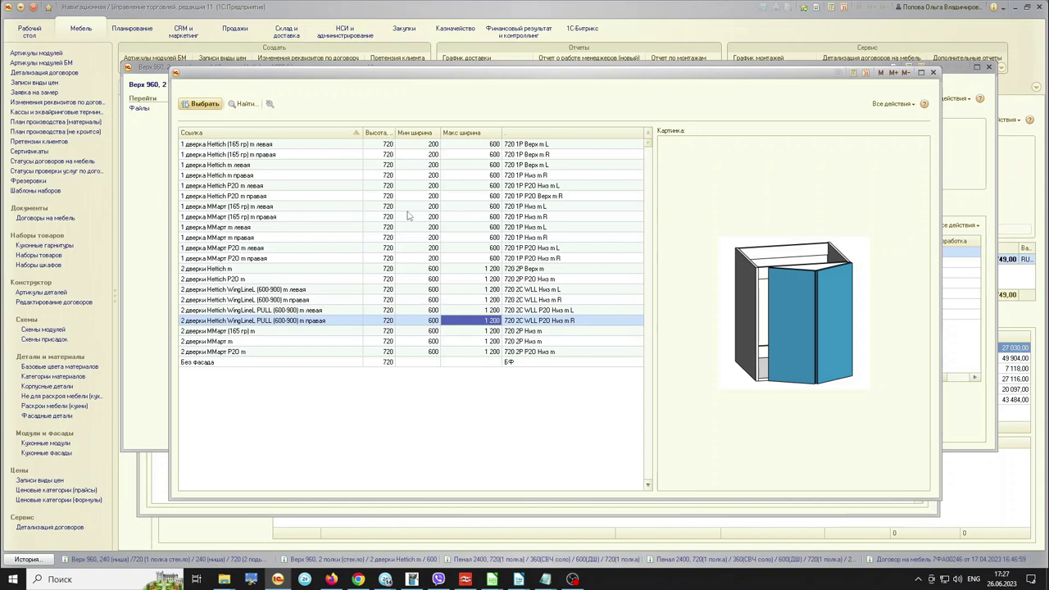
left_click(195, 104)
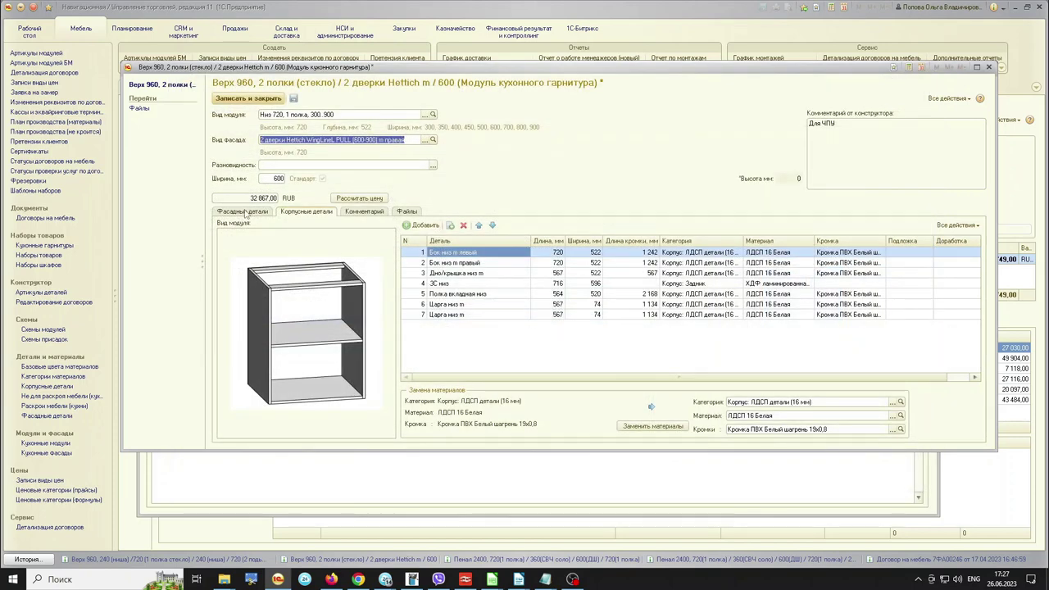
left_click(244, 211)
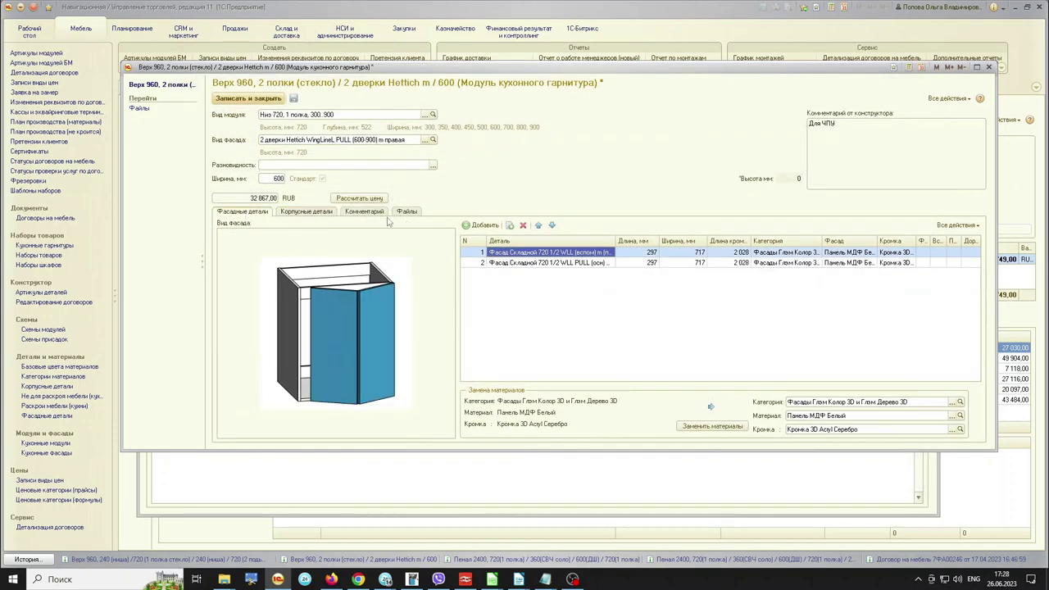
Set the module's width to 800 mm
double_click(279, 179)
type("800")
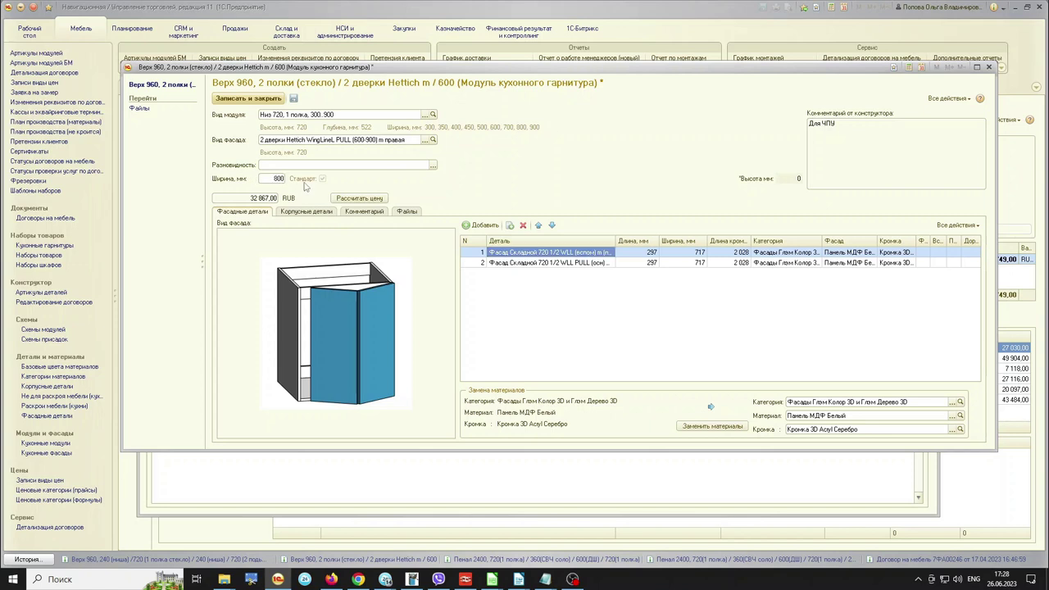
key("Tab")
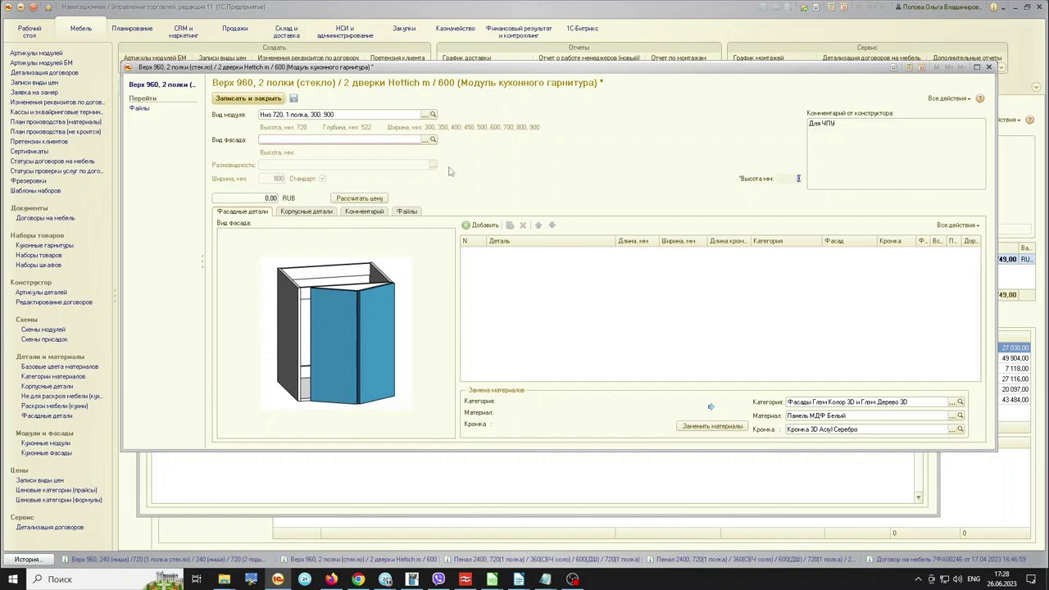
Compare the two-door facade variants offered for the module and set the facade type to "2 дверки Hettich WingLineL (600-900) m правая"
left_click(425, 139)
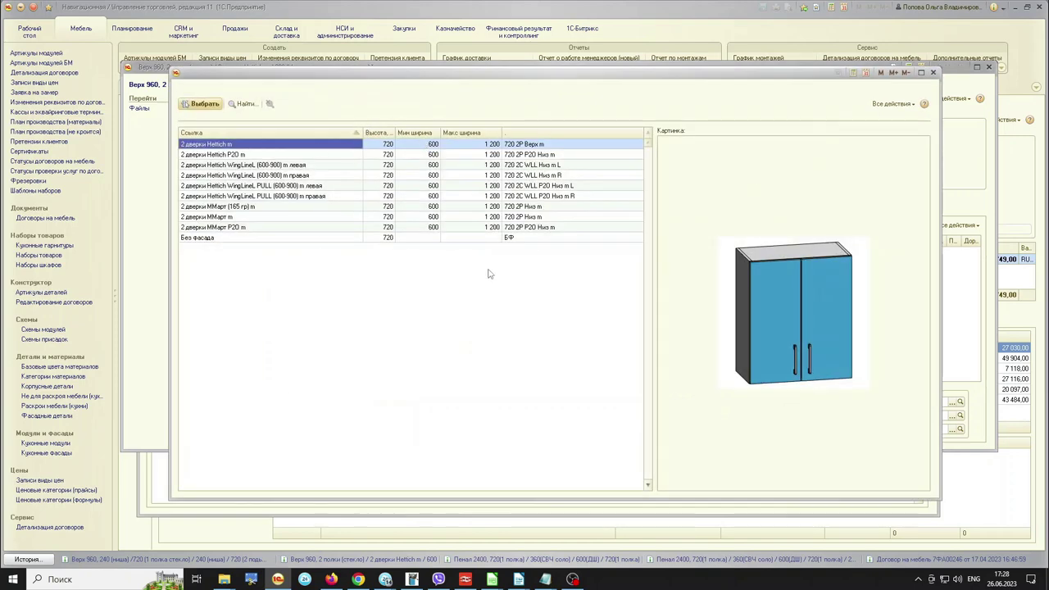
left_click(331, 218)
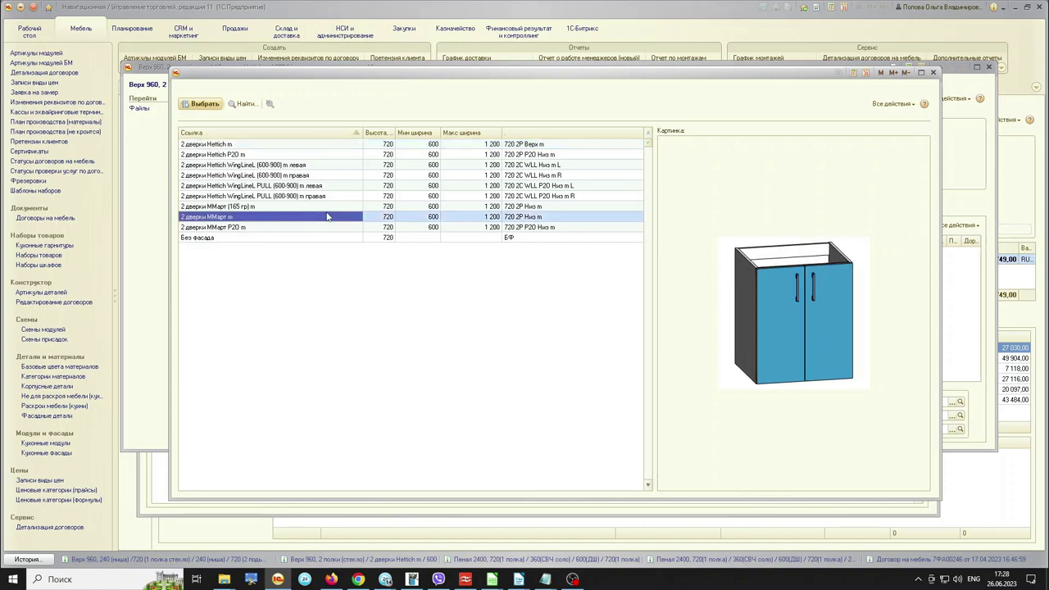
left_click(318, 228)
left_click(316, 207)
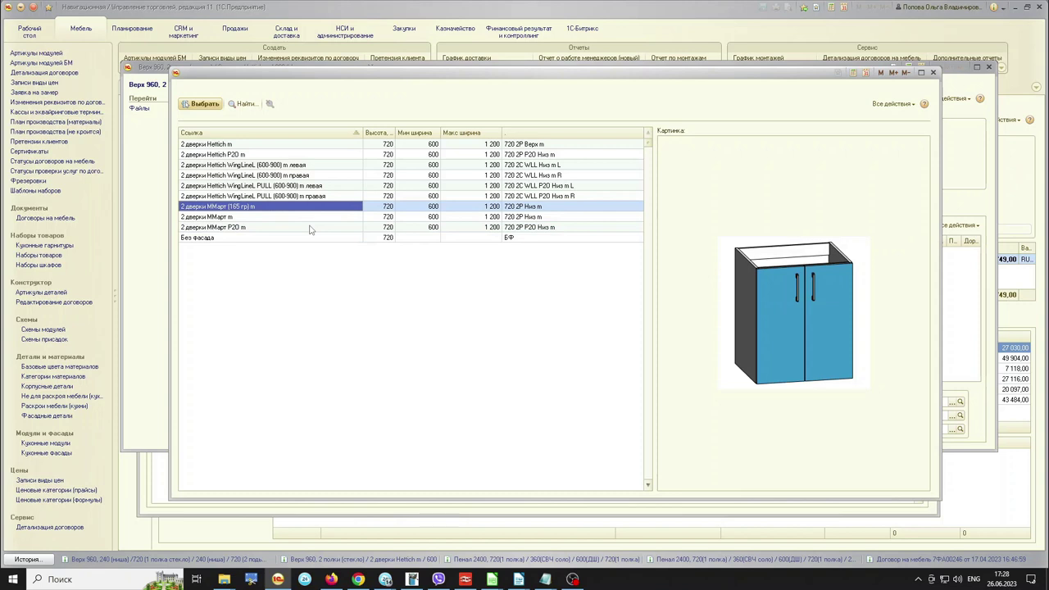
left_click(299, 198)
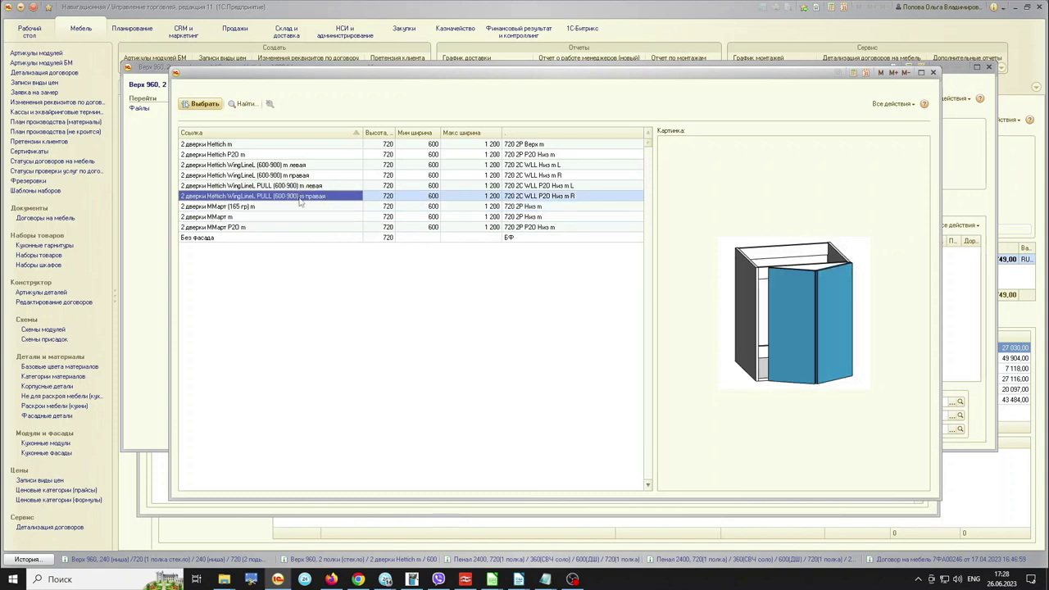
left_click(302, 187)
left_click(304, 175)
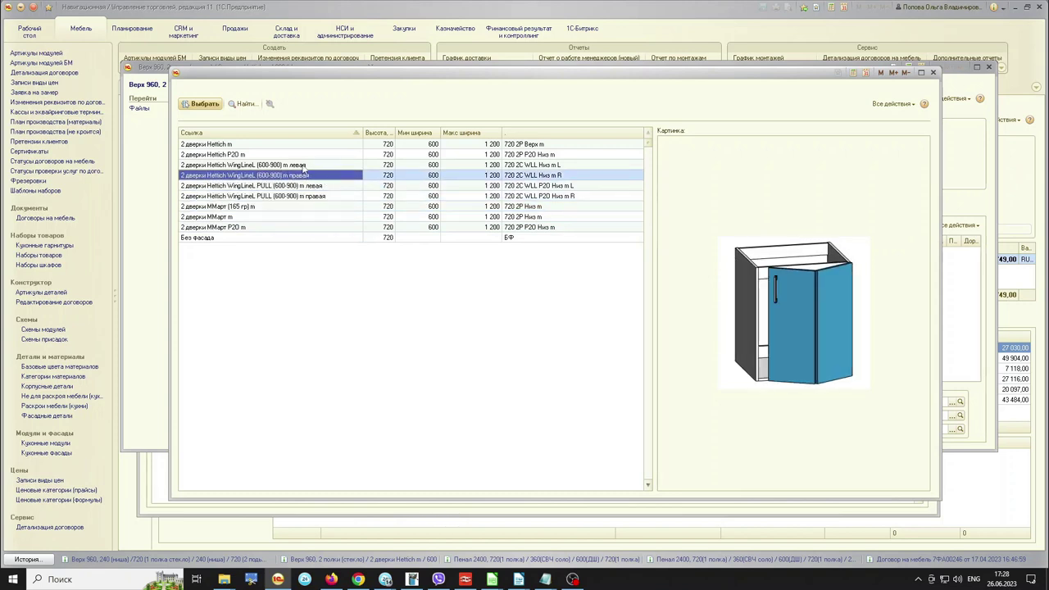
left_click(217, 104)
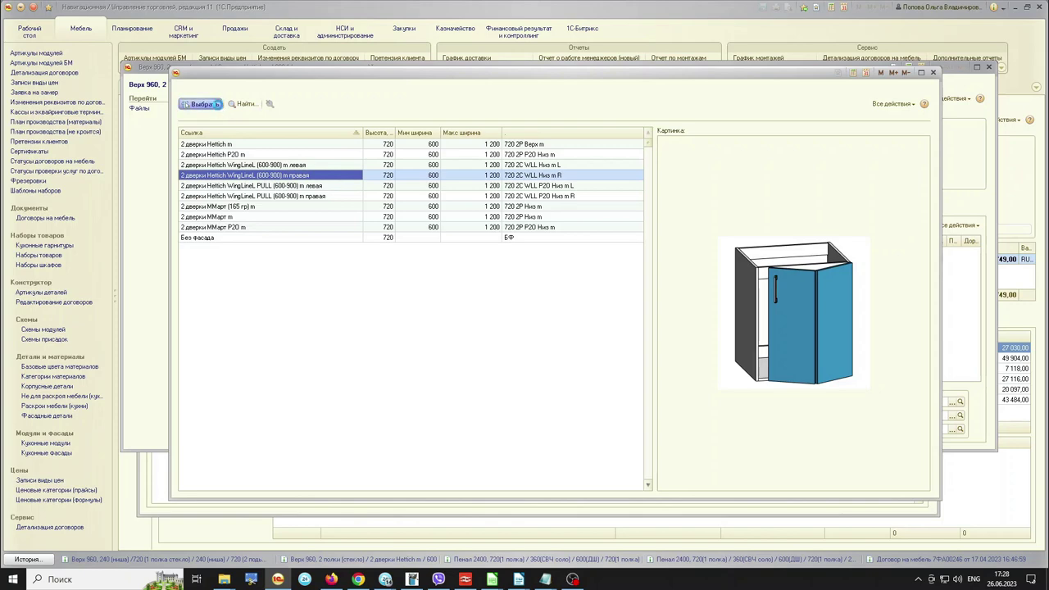